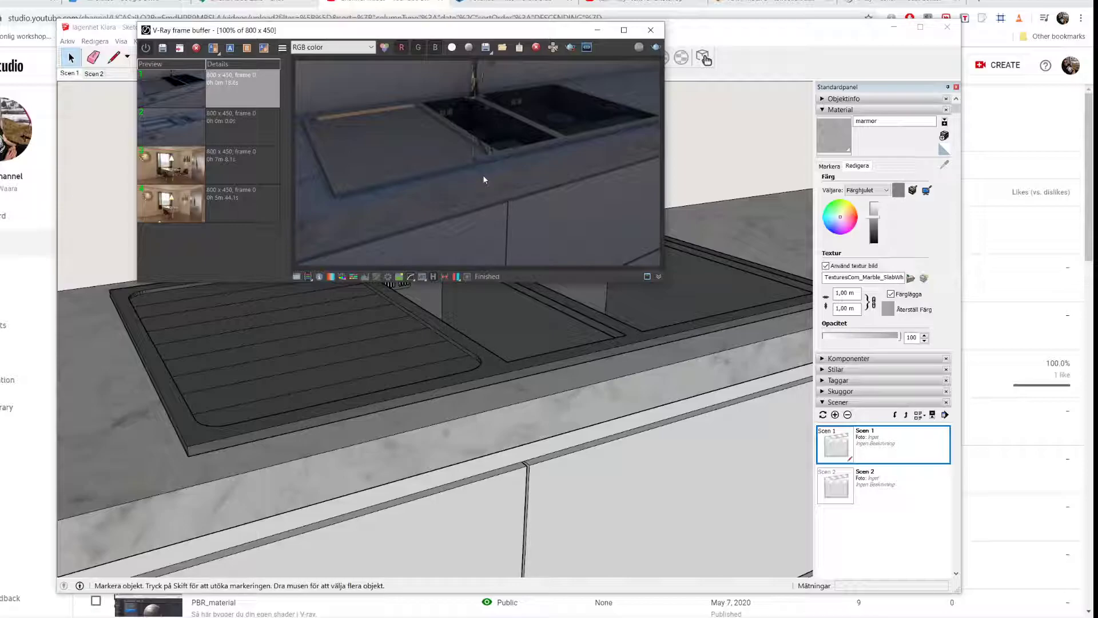
Move the V-Ray frame buffer clear of the SketchUp controls and open the Extension Warehouse
click(798, 57)
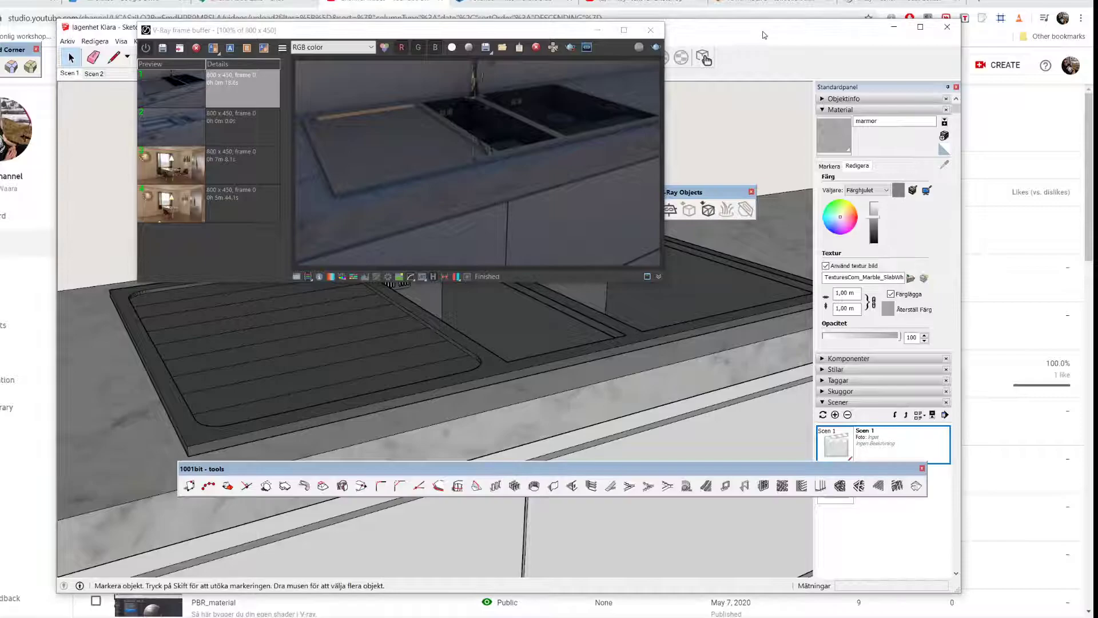
mouse_move(412, 34)
mouse_down()
mouse_move(556, 158)
mouse_move(545, 179)
mouse_up()
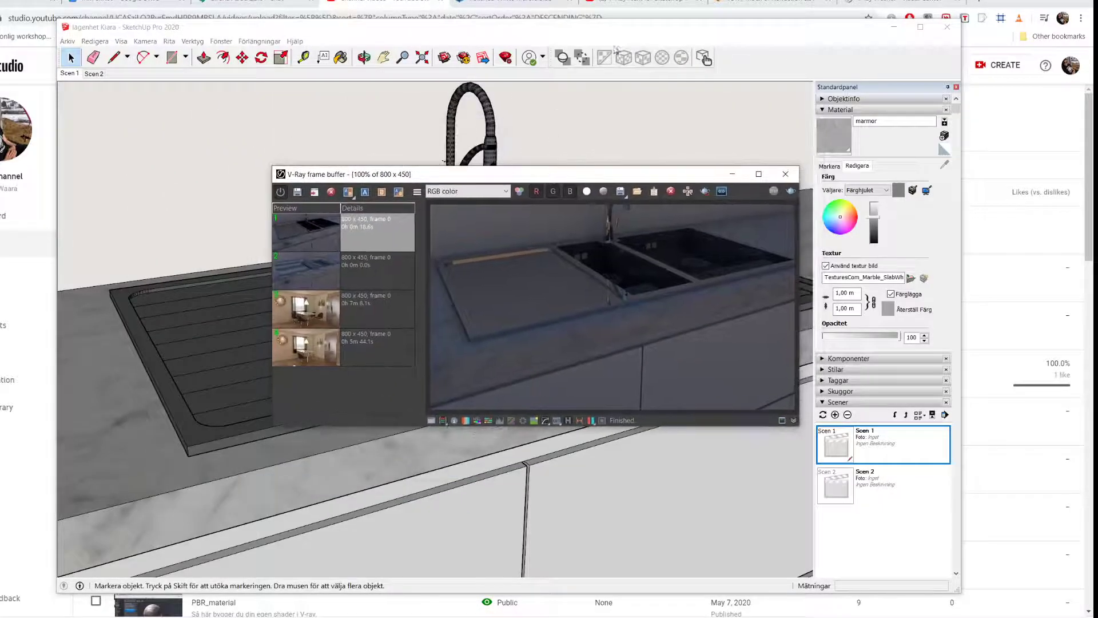
click(611, 41)
click(221, 41)
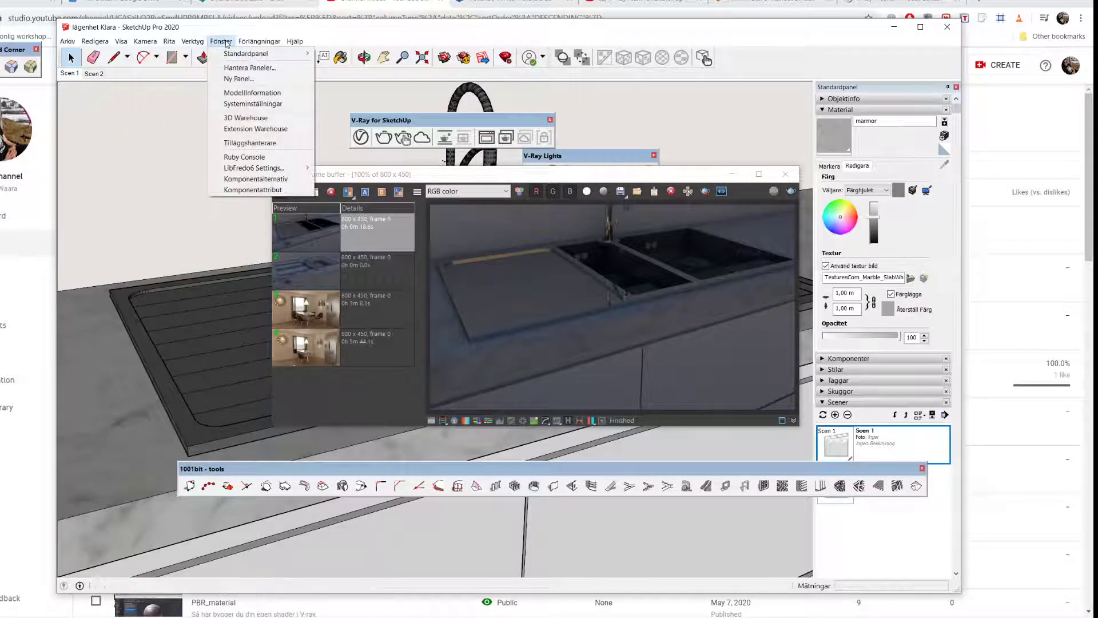
click(256, 134)
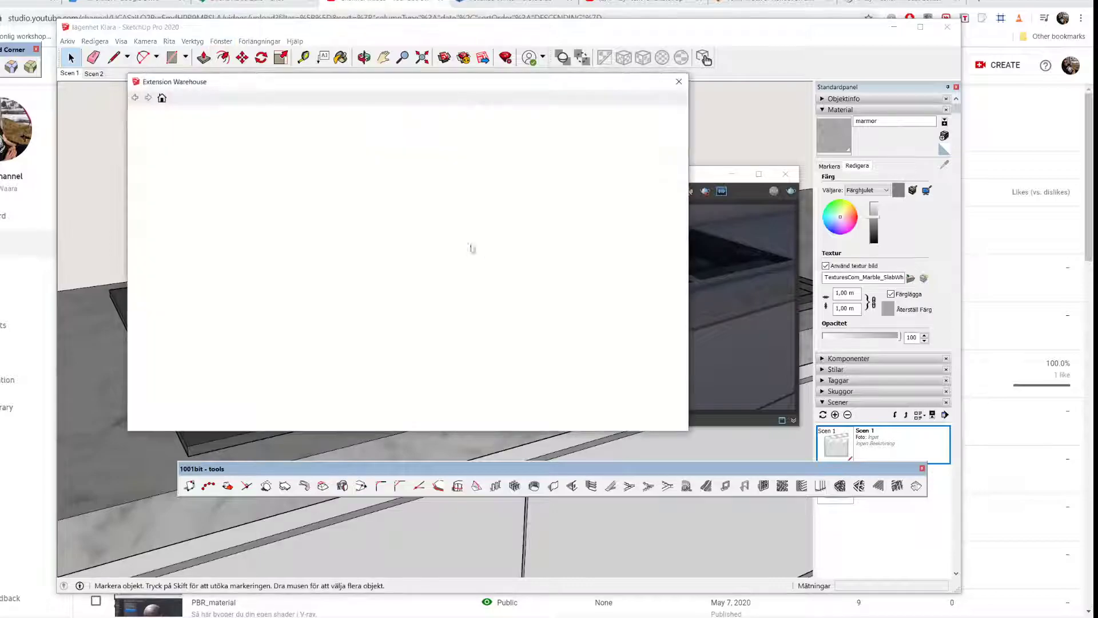
Search the Extension Warehouse for fredo
click(355, 121)
text(fle)
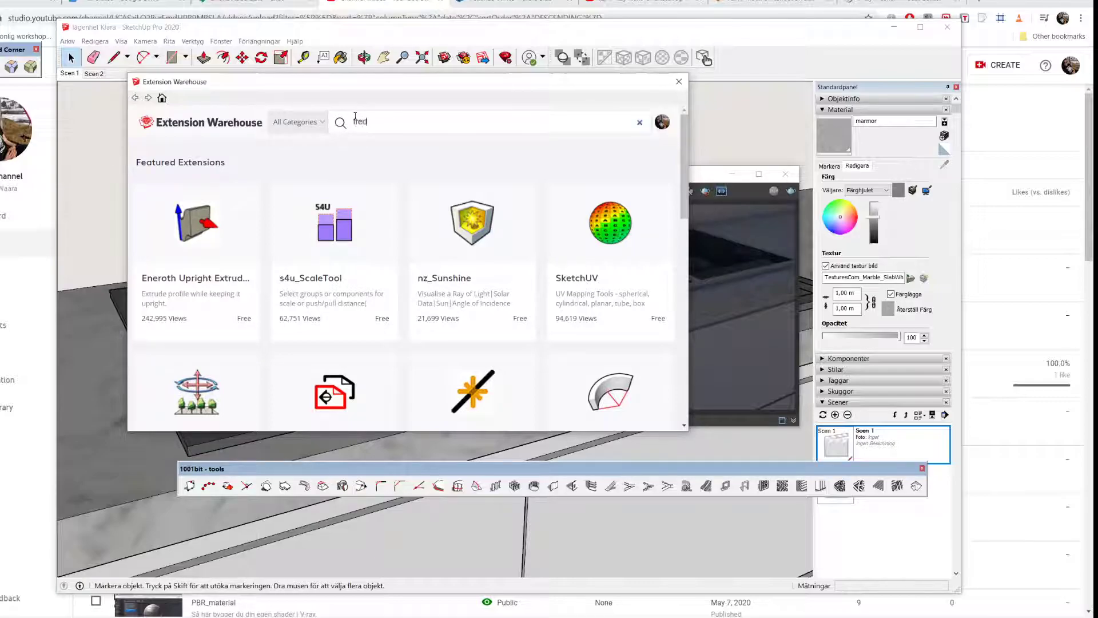
text(do)
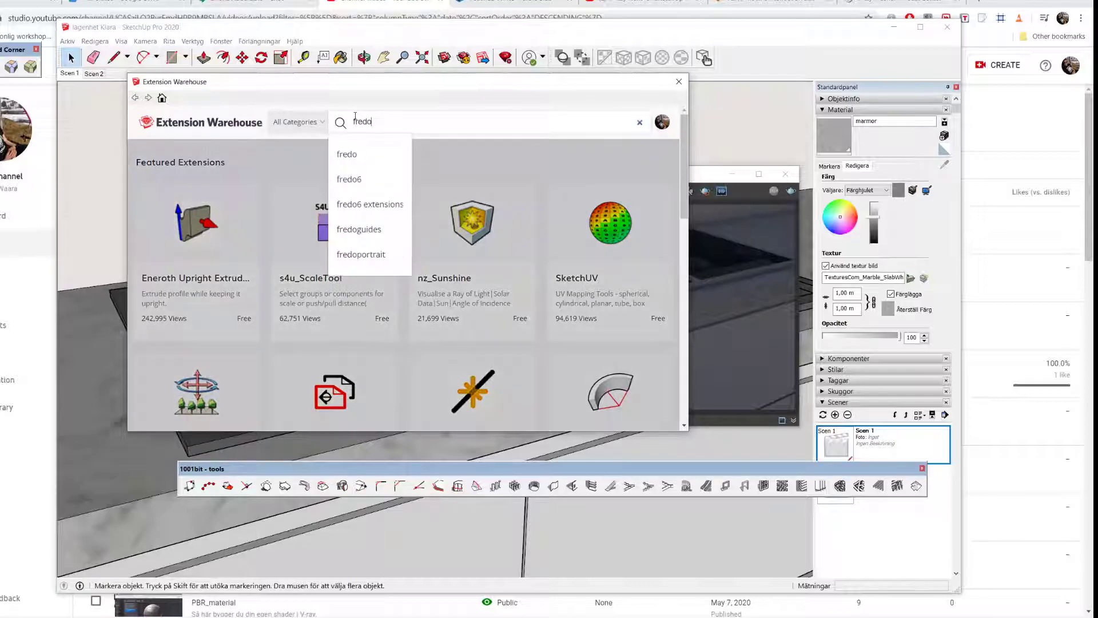
click(360, 170)
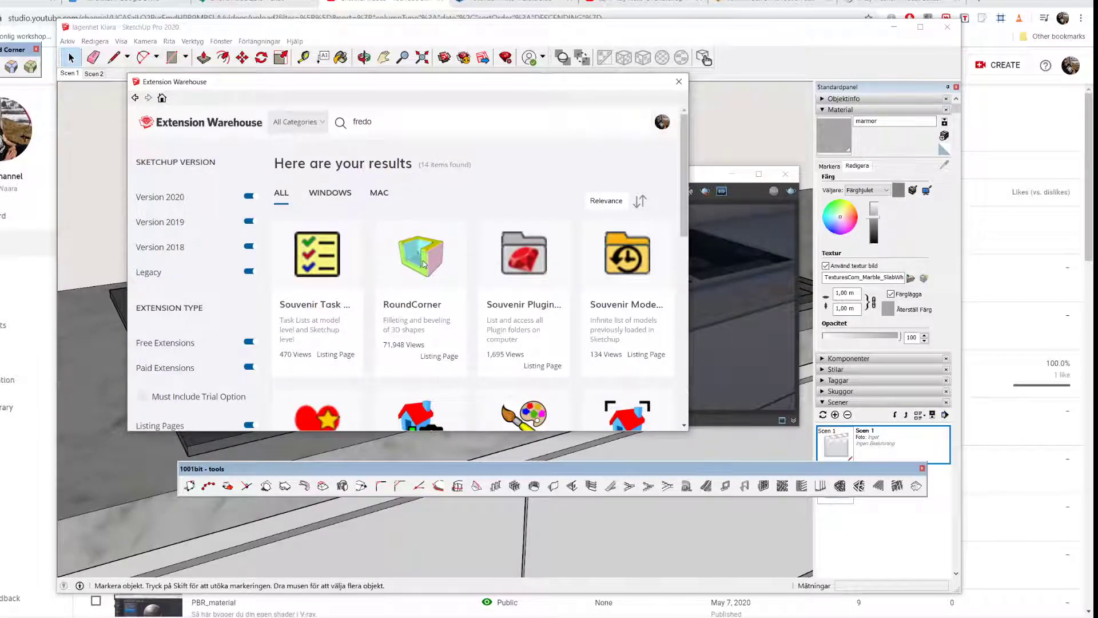
Open the RoundCorner listing and visit its extension site
click(424, 263)
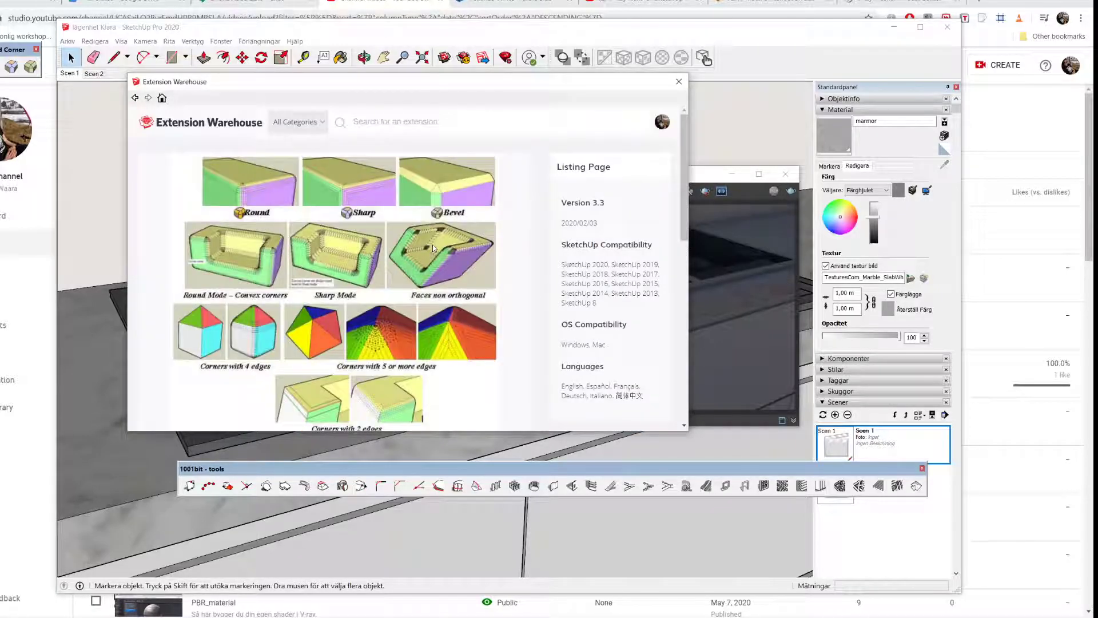
scroll(433, 243, down, 4)
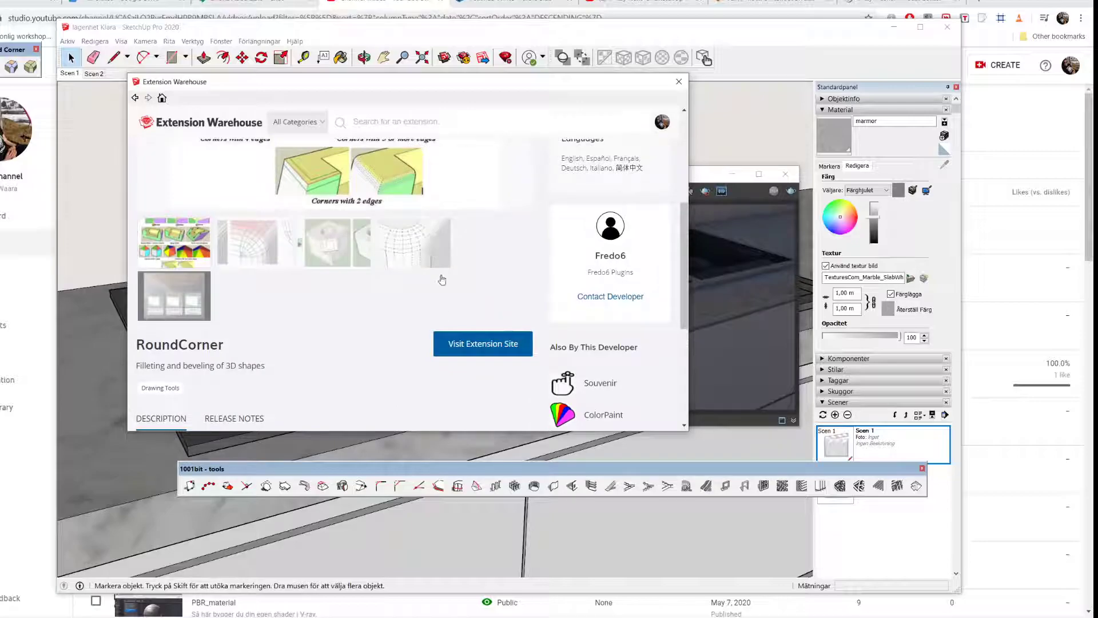
click(485, 348)
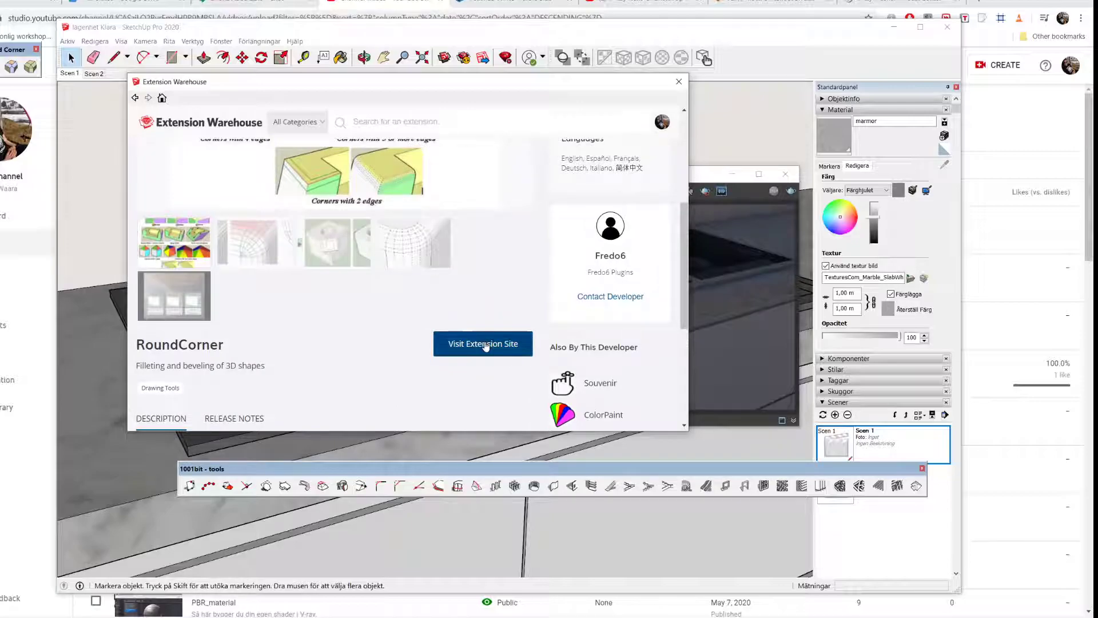
click(403, 300)
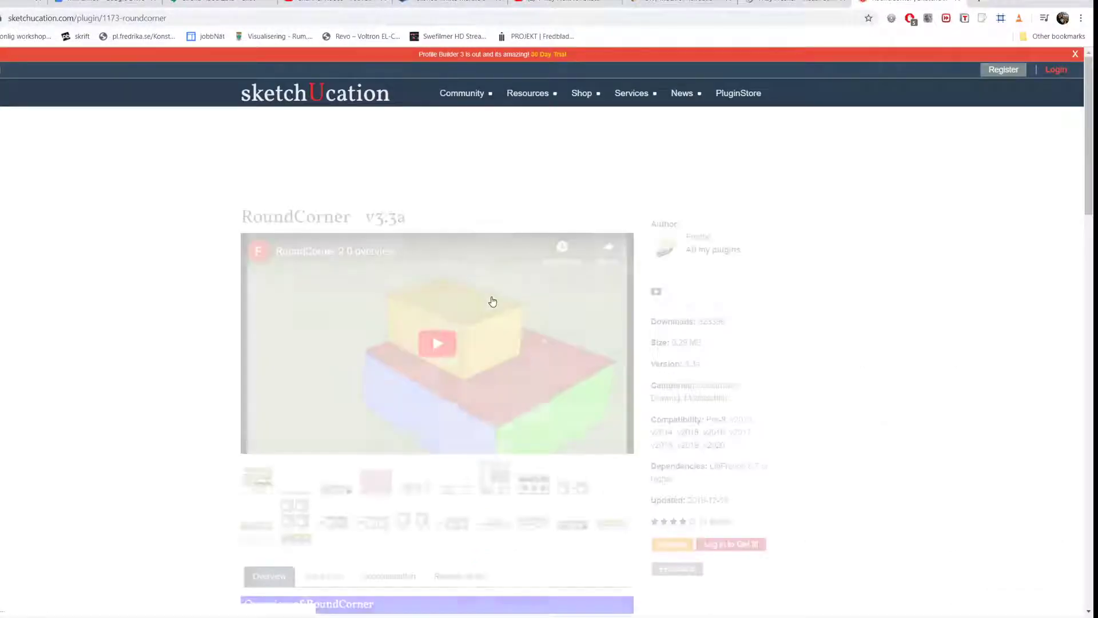
Open the required LibFredo6 library's page from the RoundCorner installation notes and review its overview
scroll(767, 329, down, 3)
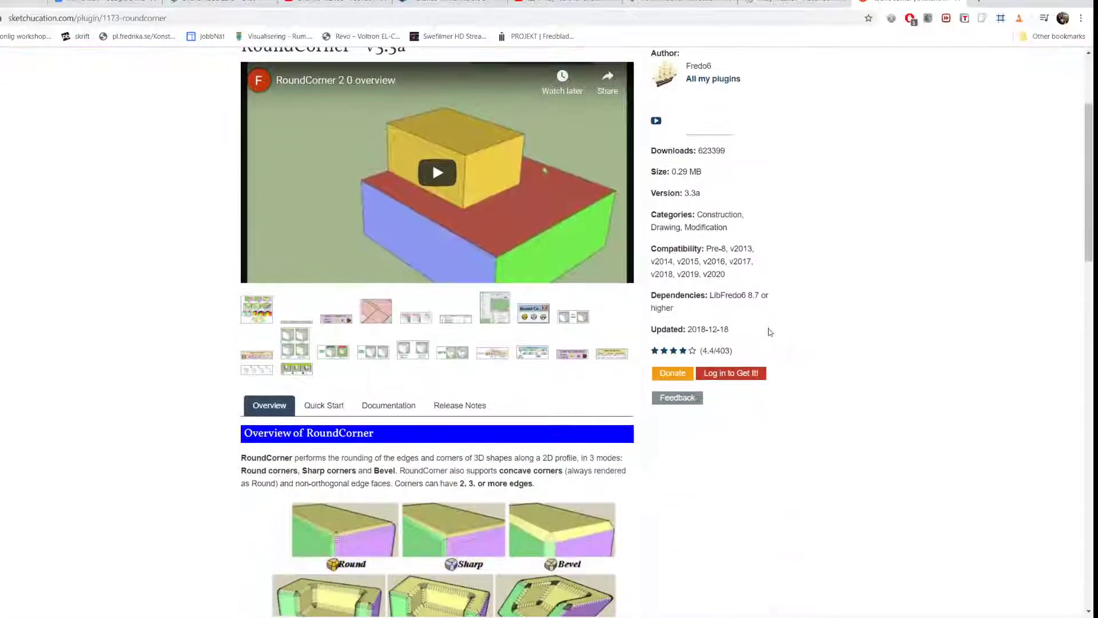
scroll(727, 322, down, 13)
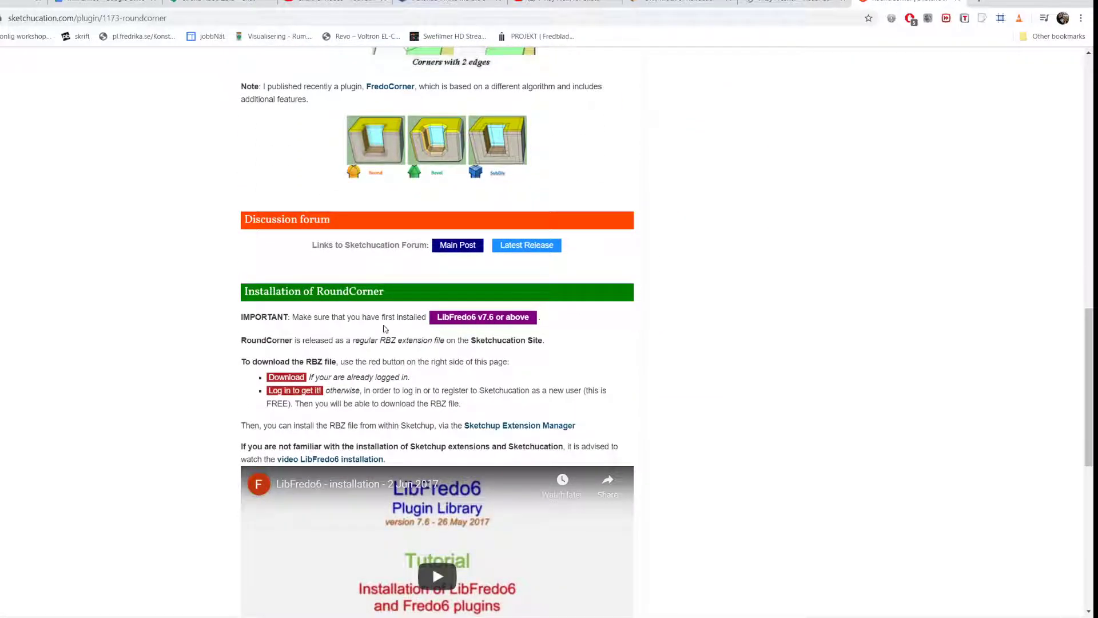
click(498, 324)
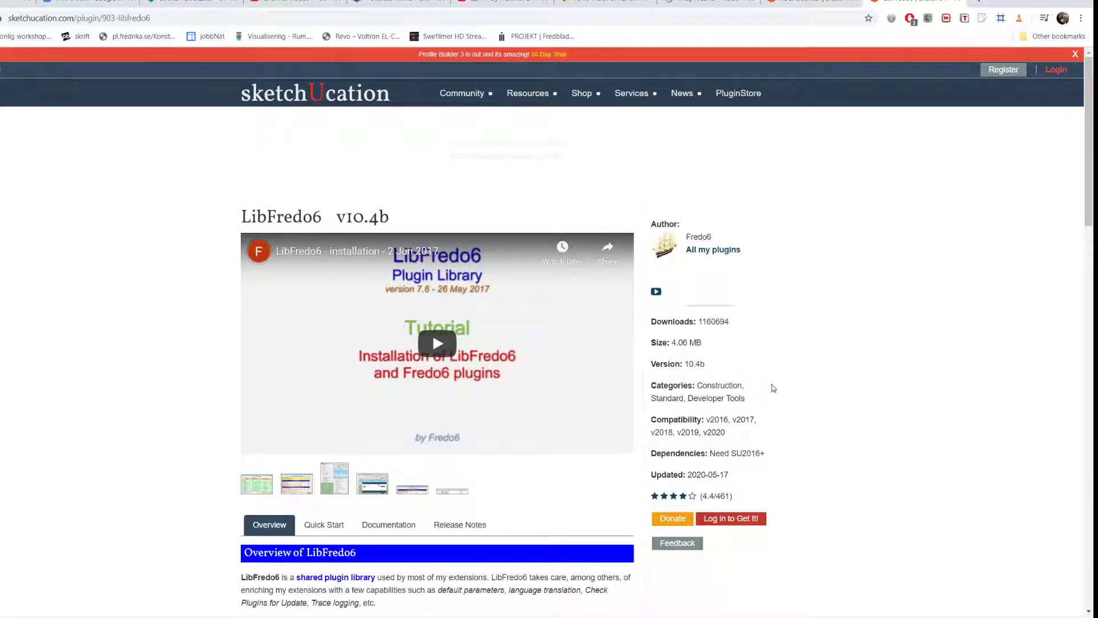
scroll(774, 388, down, 6)
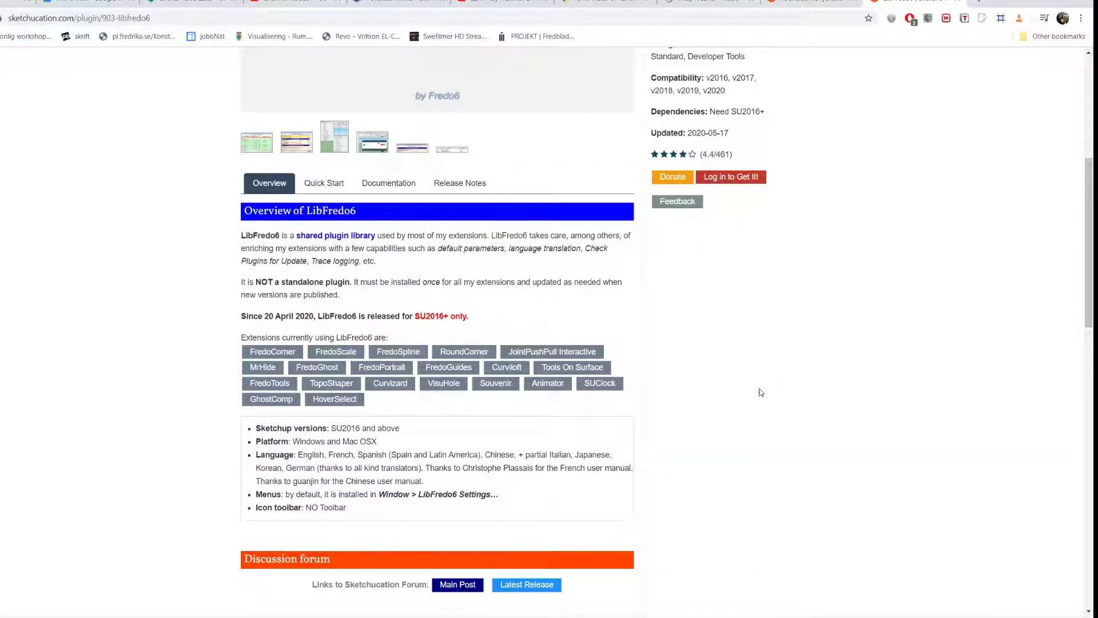
Return to the RoundCorner plugin page and log in to SketchUcation to download the extension
click(796, 6)
scroll(825, 314, up, 15)
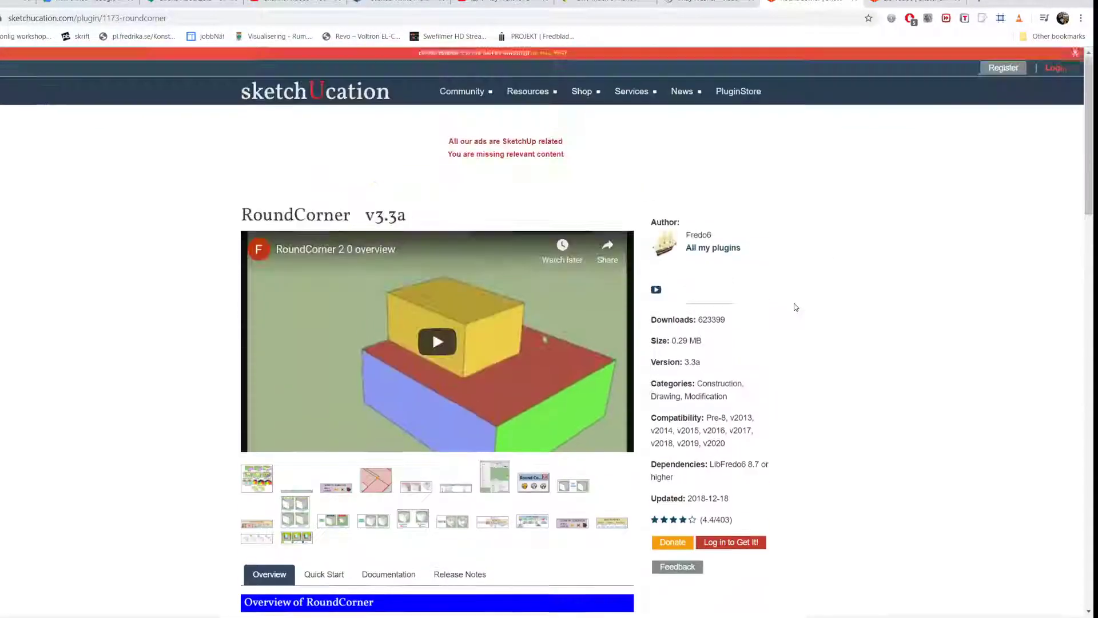
scroll(792, 305, down, 2)
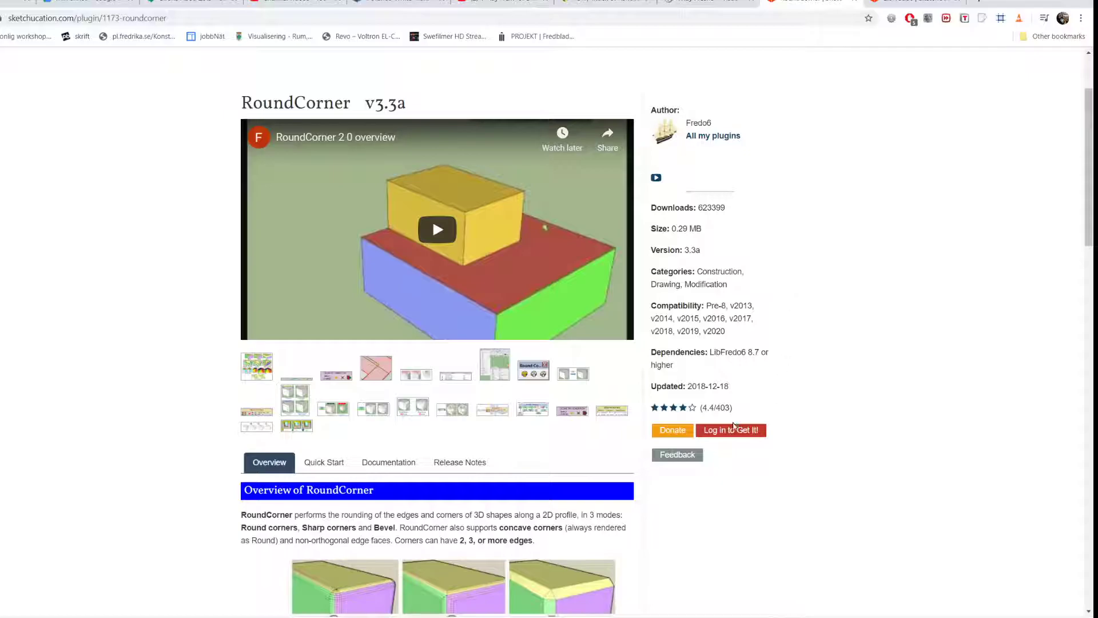
click(734, 429)
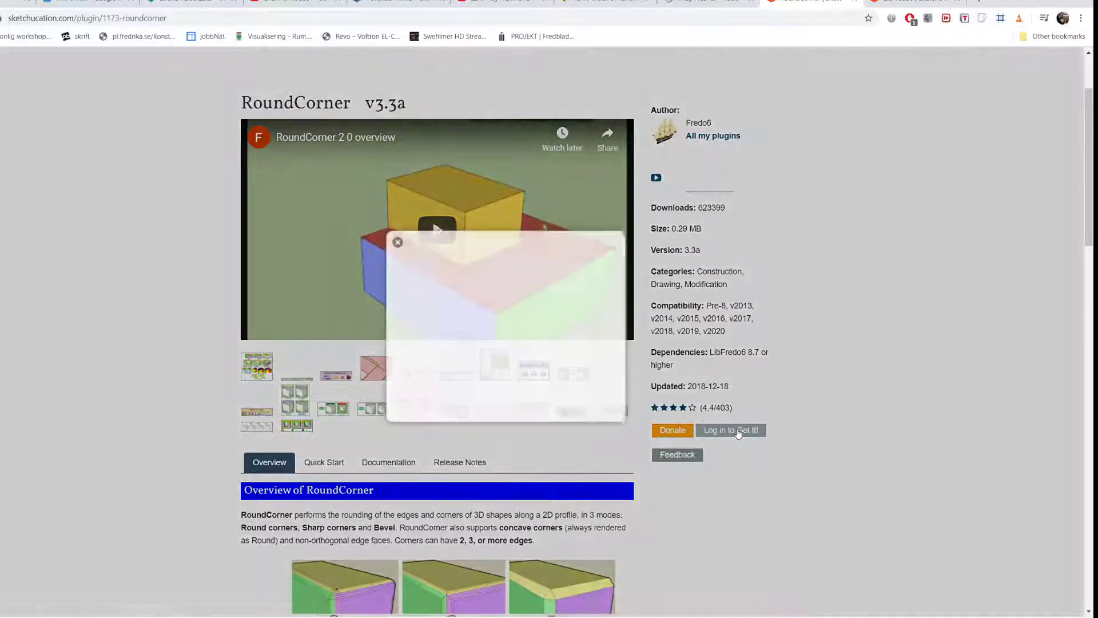
click(546, 375)
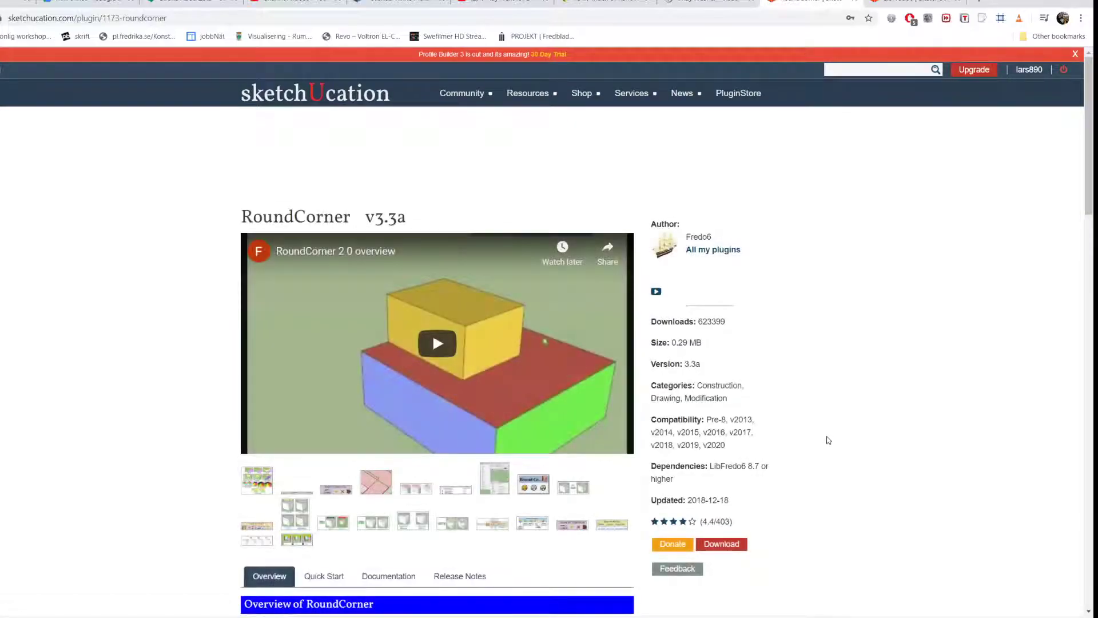
click(733, 550)
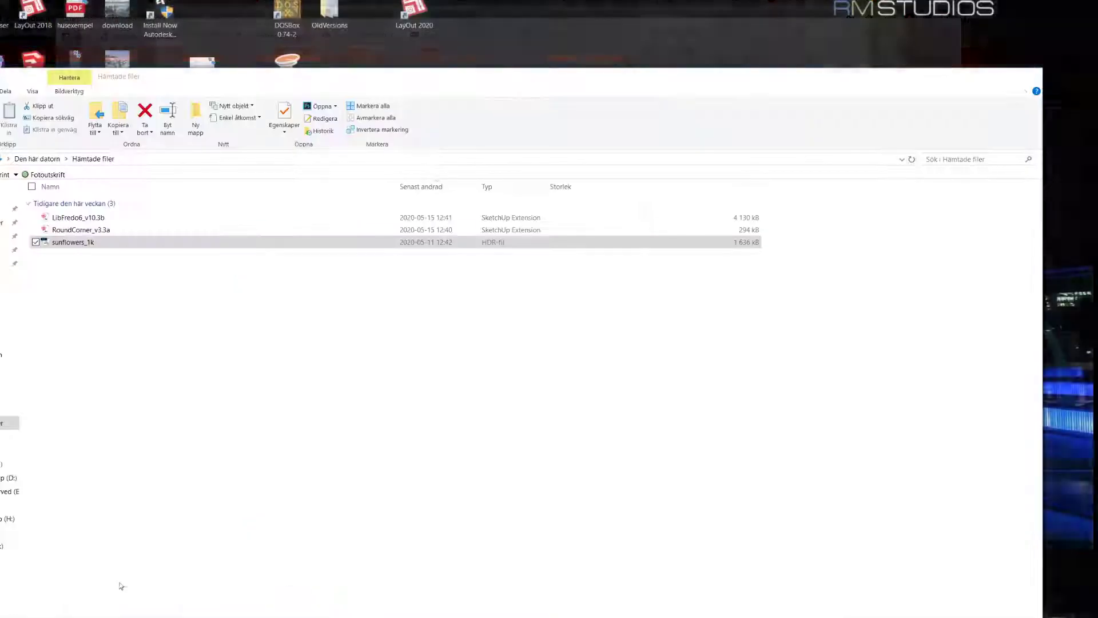
Locate the LibFredo6_v10.3b and RoundCorner_v3.3a extension files in the Downloads folder
click(114, 579)
click(86, 218)
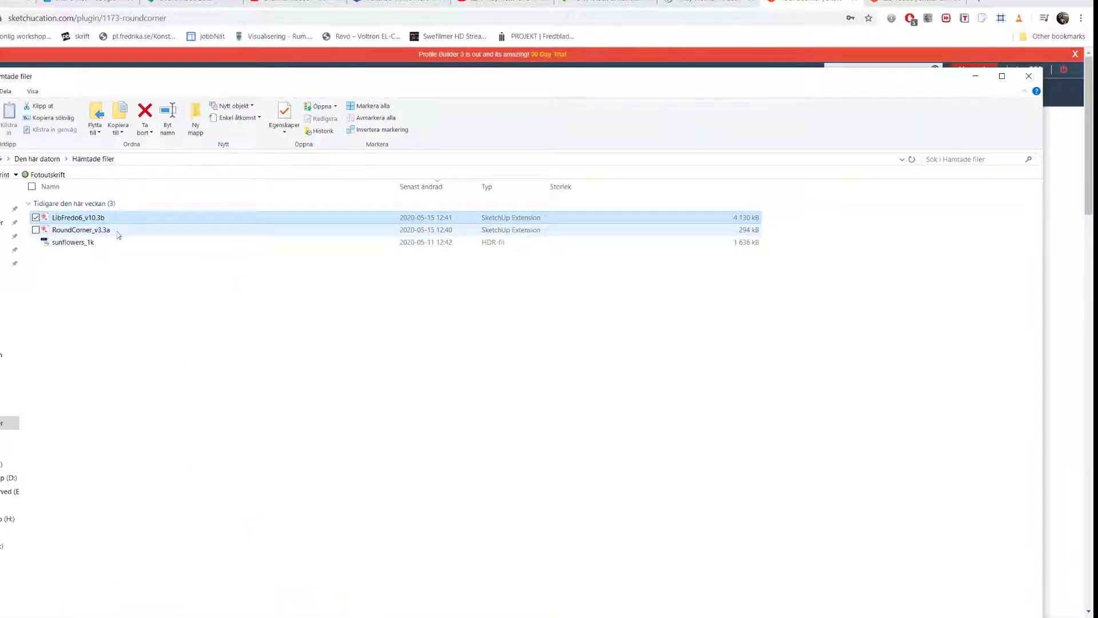
click(80, 230)
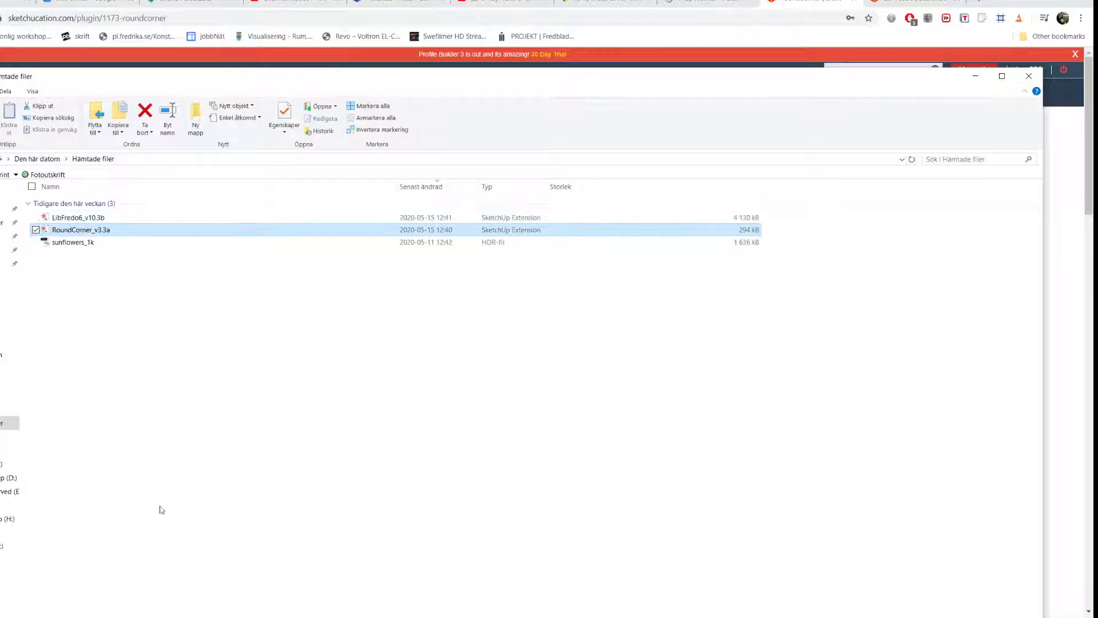
Switch back to SketchUp, close the Extension Warehouse, and check the Fredo6 extensions in the extension manager
click(488, 617)
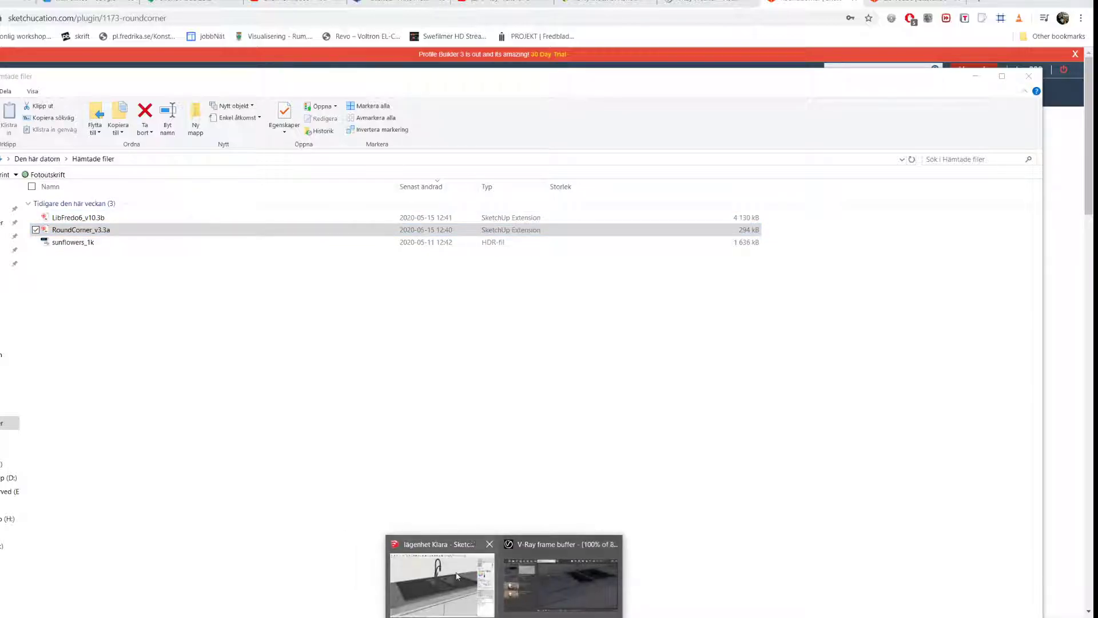
click(428, 580)
click(679, 84)
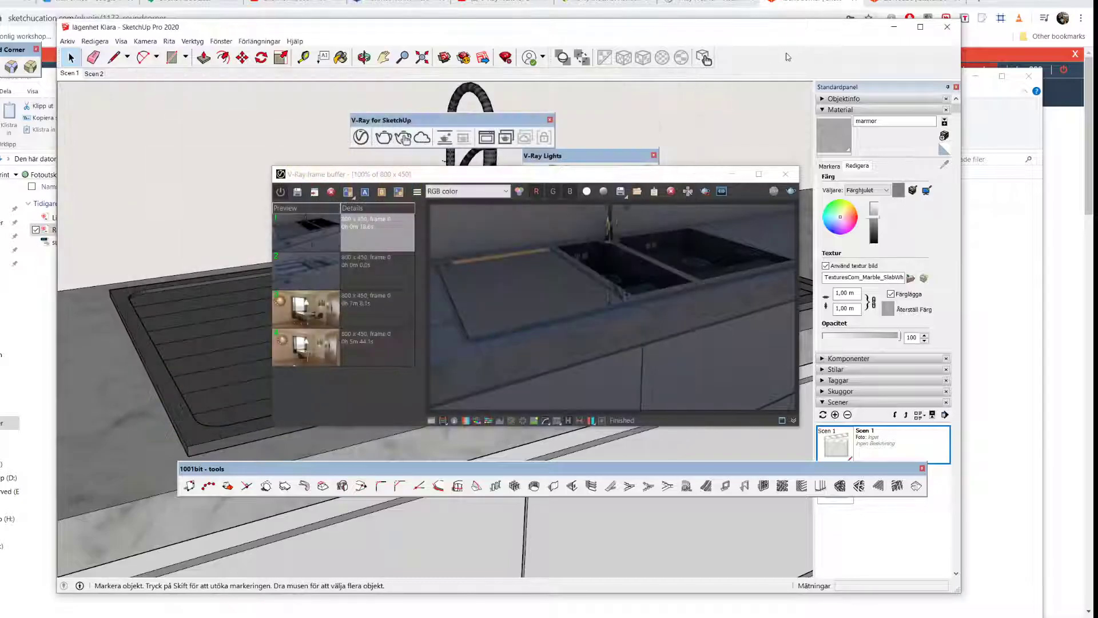
click(228, 43)
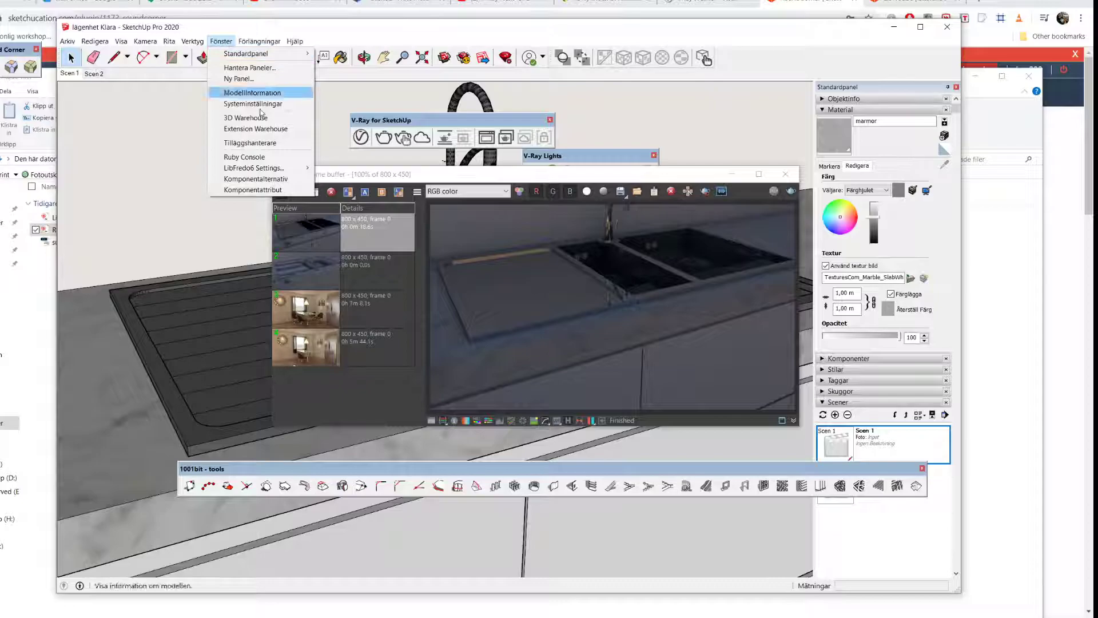
click(280, 143)
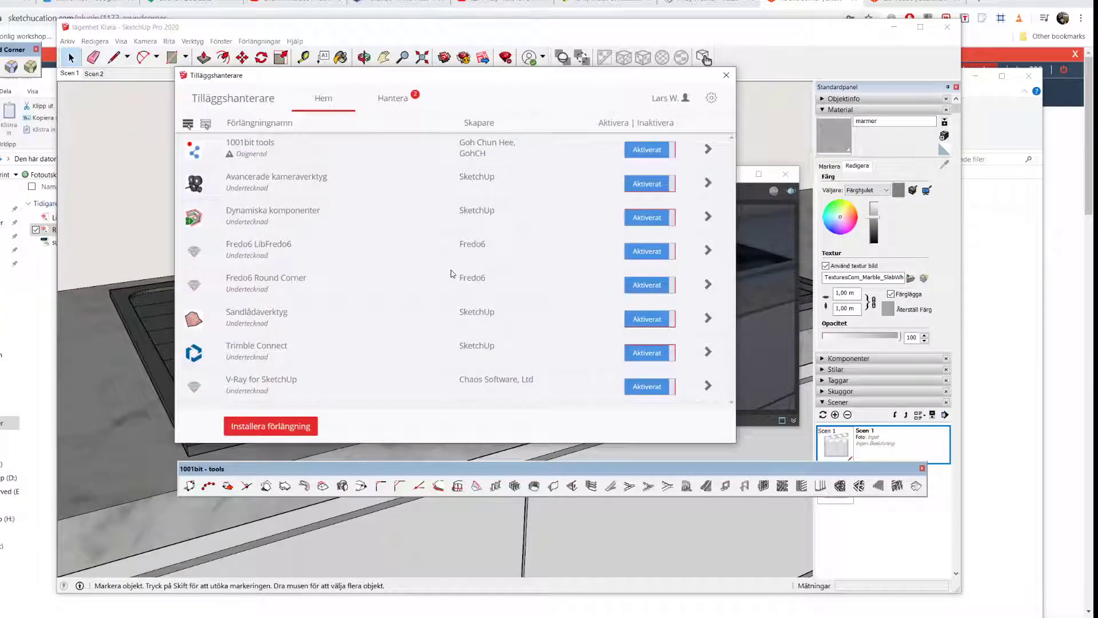
click(342, 250)
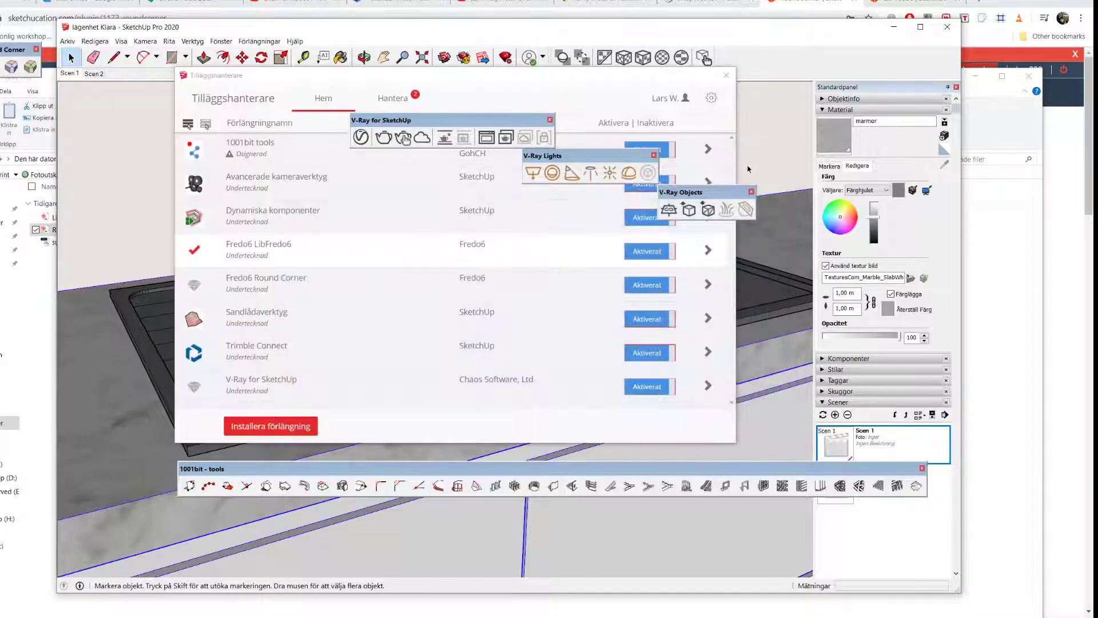
click(726, 75)
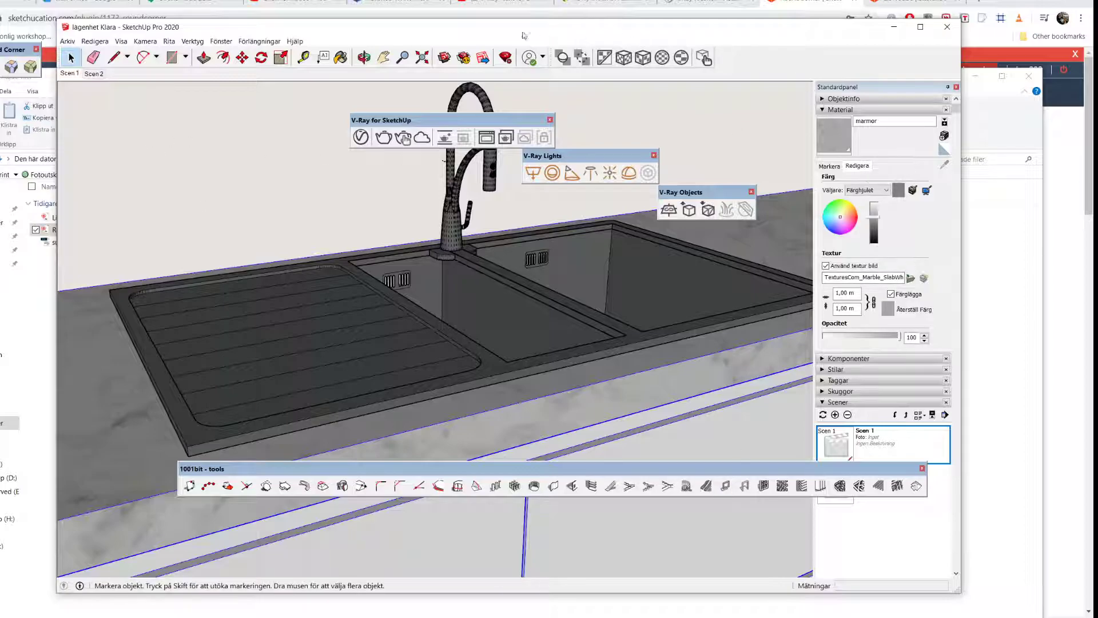
Place the Round Corner toolbar over the model and select all geometry inside the marble countertop
drag(12, 56, 495, 256)
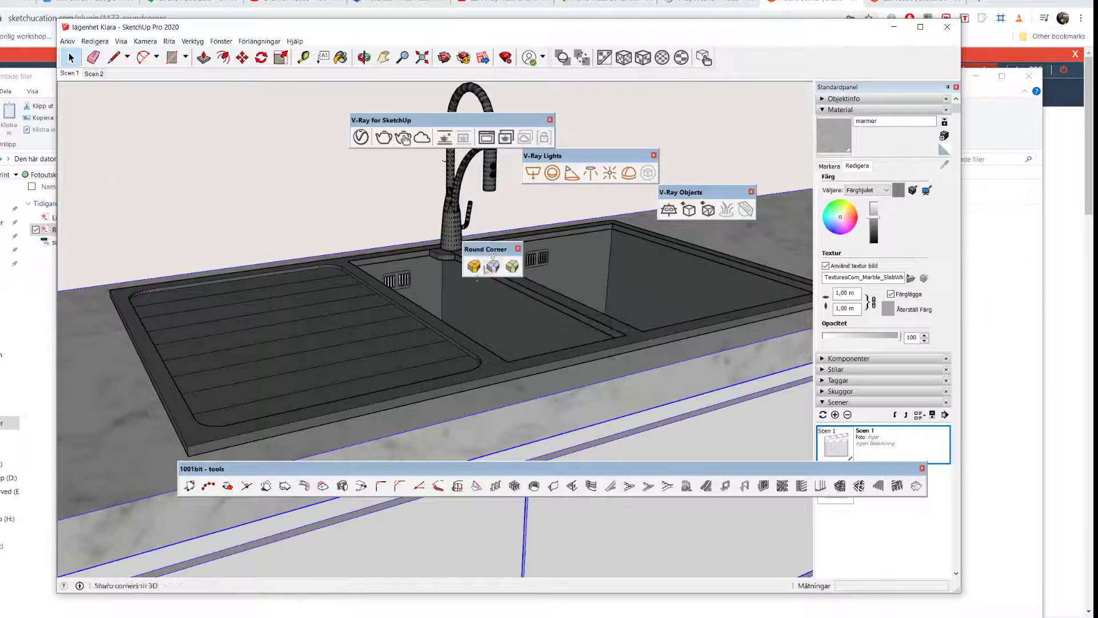
scroll(591, 414, up, 2)
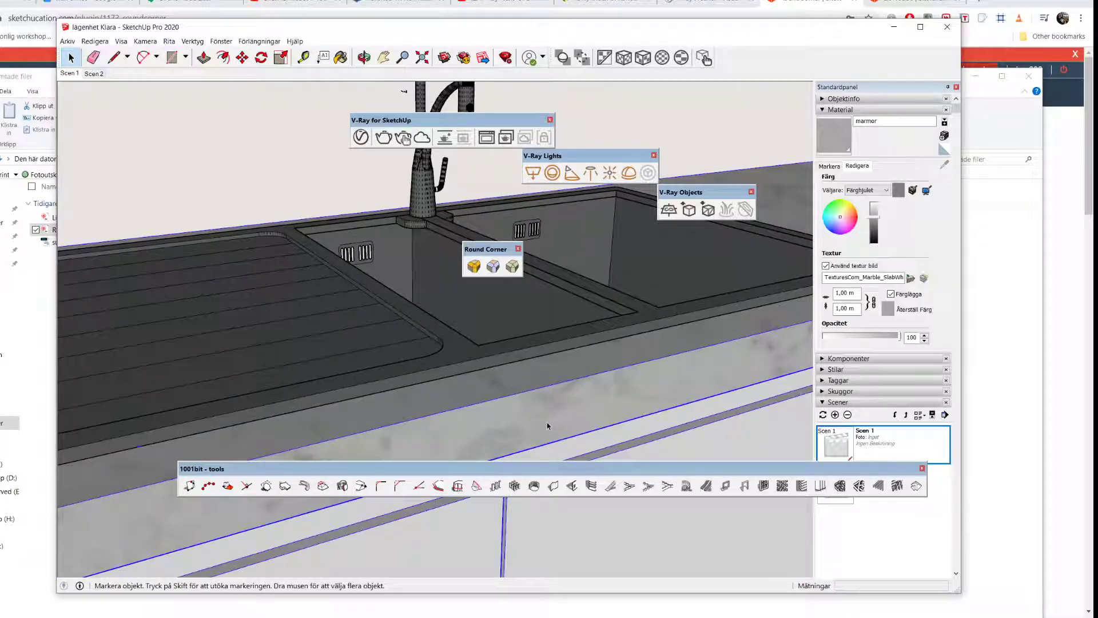
key(ctrl+a)
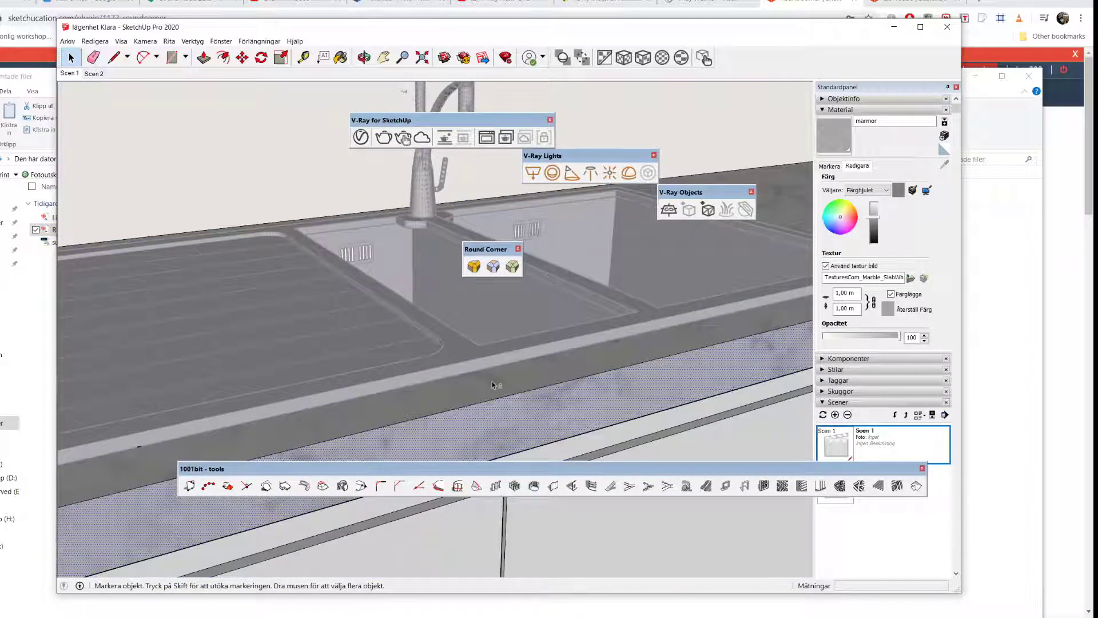
Inspect the selected marble countertop around the sink, the kitchen island and the inner corner
middle_drag(498, 389, 712, 441)
scroll(596, 399, down, 2)
middle_drag(363, 352, 715, 332)
scroll(553, 341, down, 3)
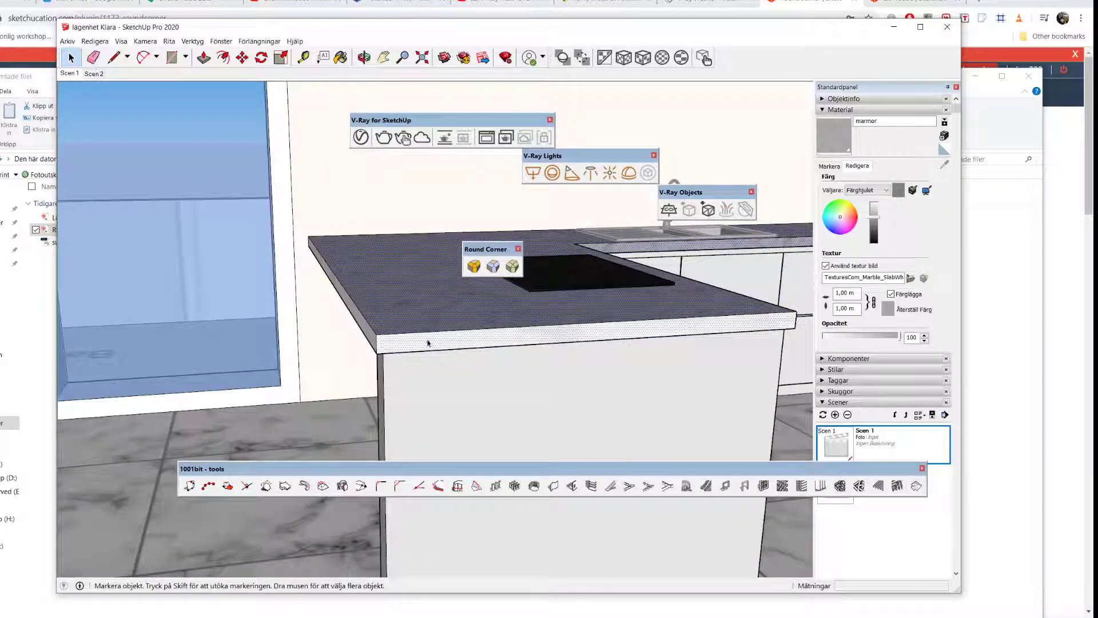
middle_drag(429, 343, 741, 343)
middle_drag(699, 300, 355, 368)
middle_drag(405, 248, 564, 314)
scroll(622, 392, up, 2)
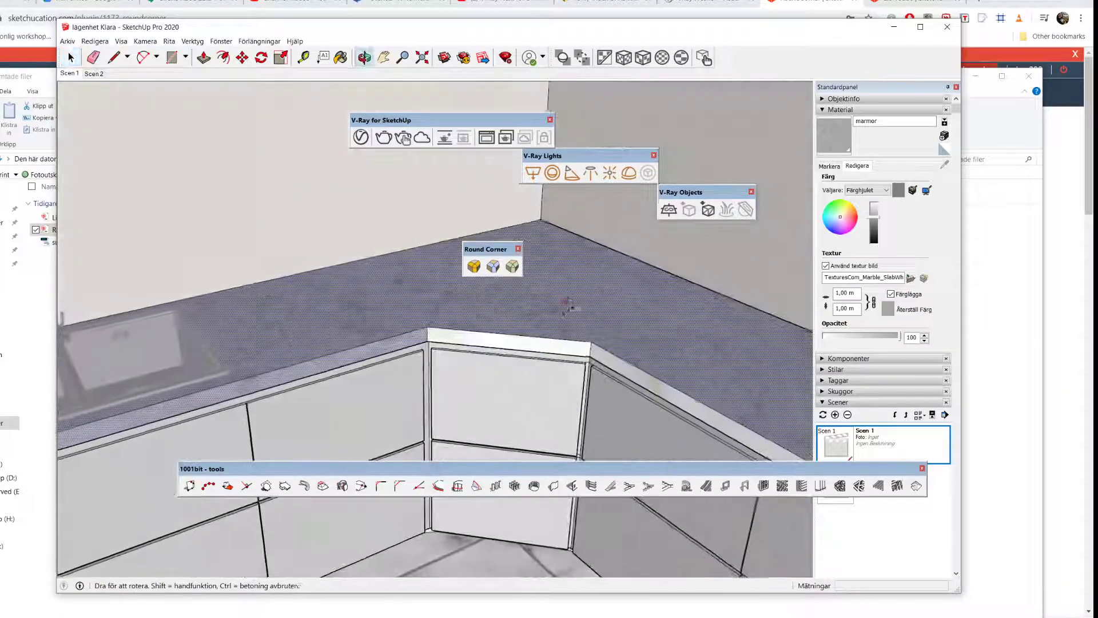
middle_drag(601, 374, 658, 298)
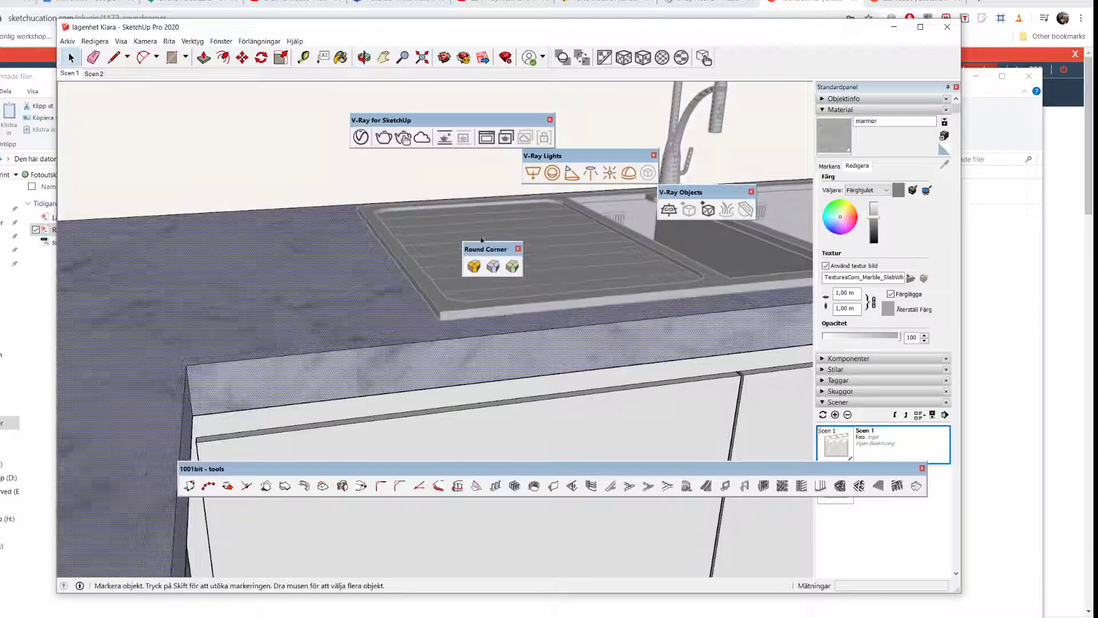
Round the edges of the selected marble countertop with Round Corner, using an offset of 0,005 m, and generate the geometry
click(475, 267)
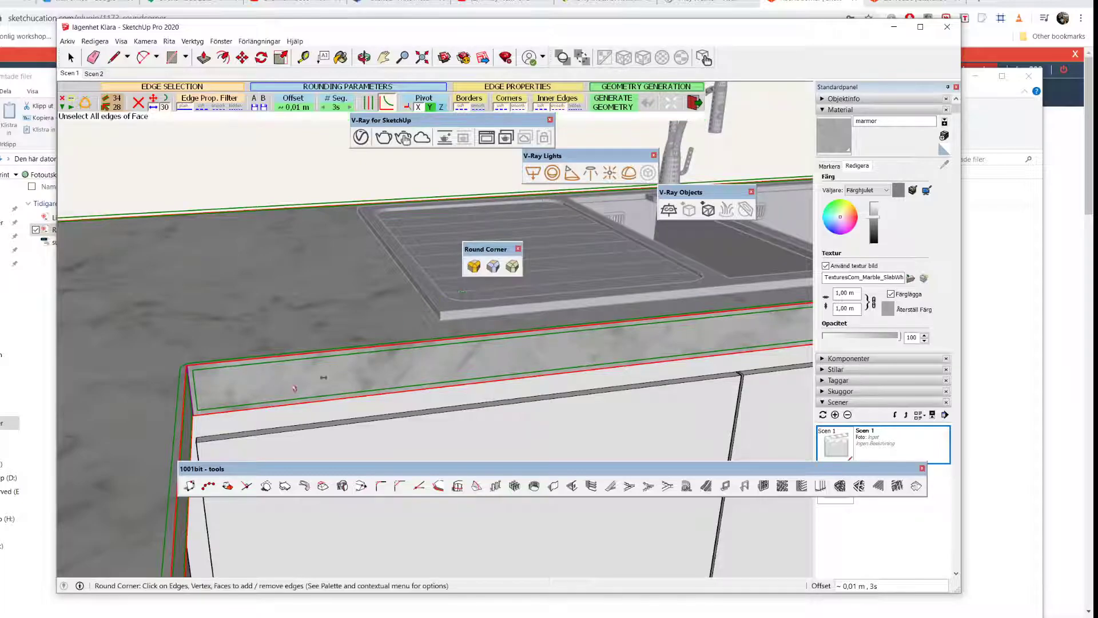
middle_drag(212, 386, 436, 444)
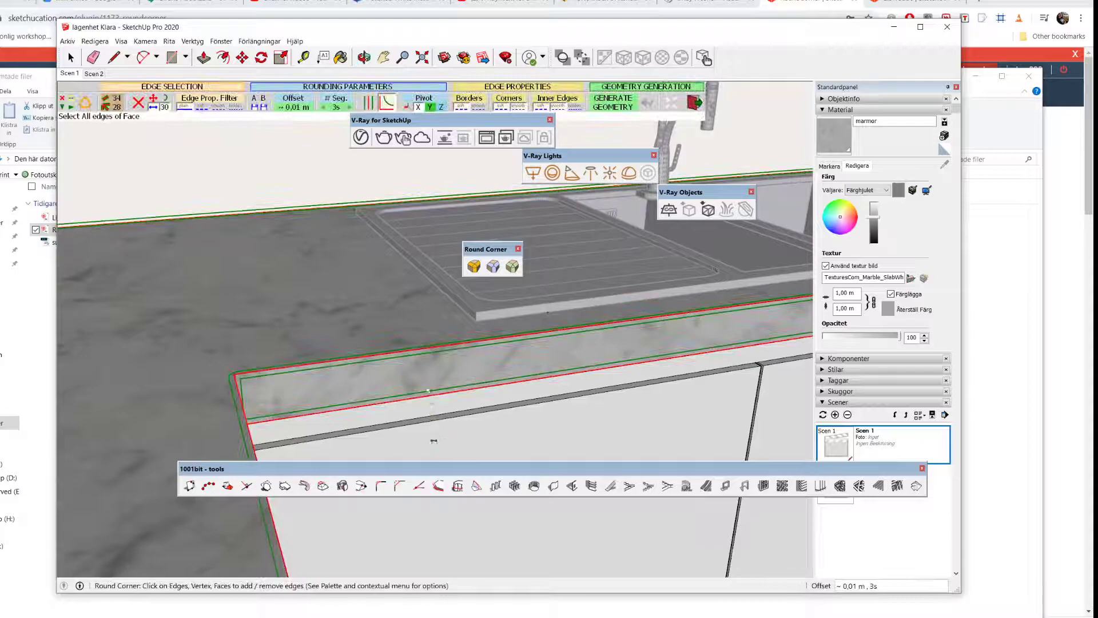
drag(377, 120, 443, 131)
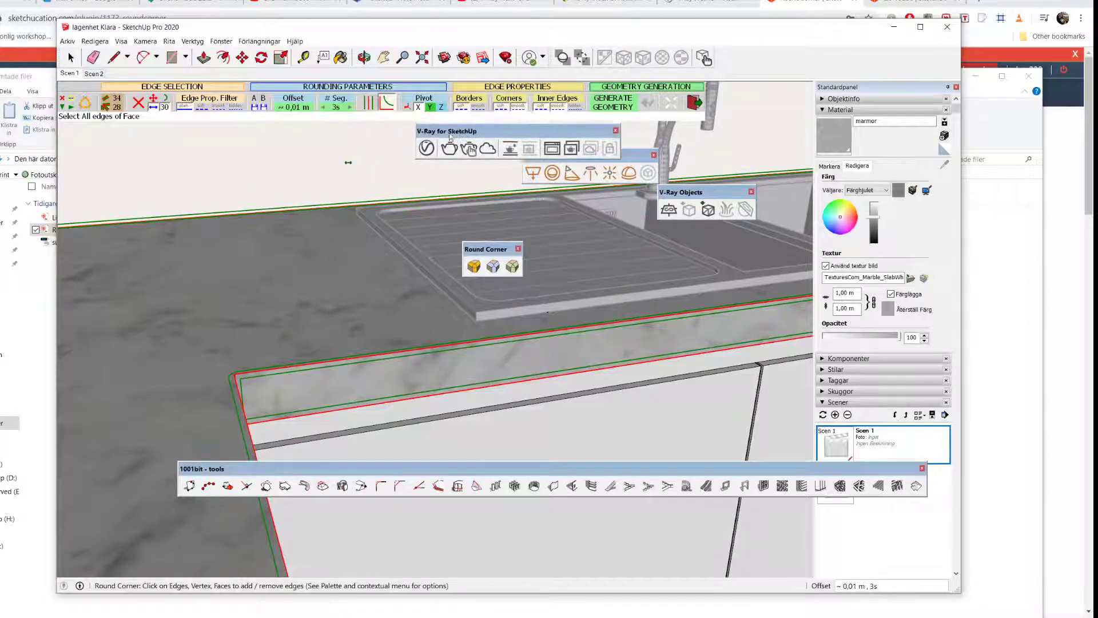
click(304, 108)
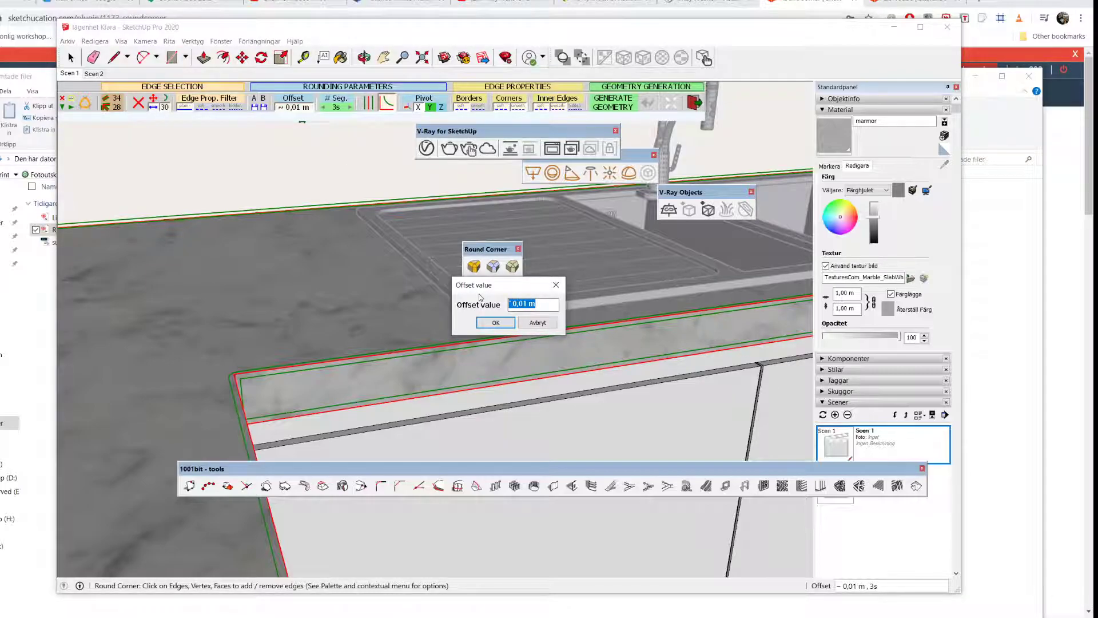
click(510, 303)
text(0)
text(5)
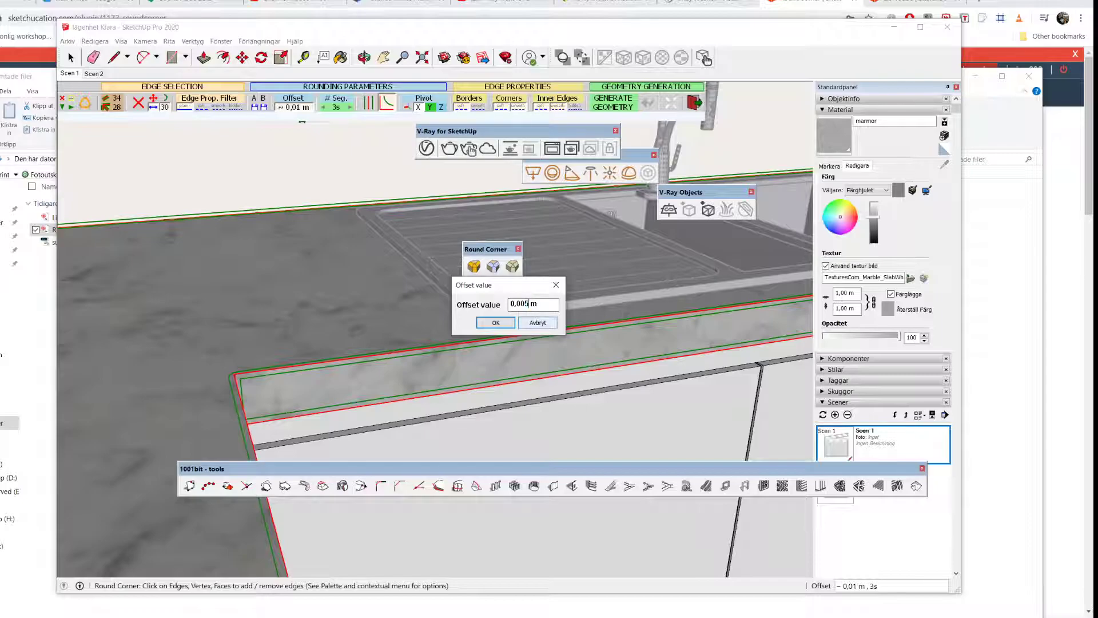
click(495, 322)
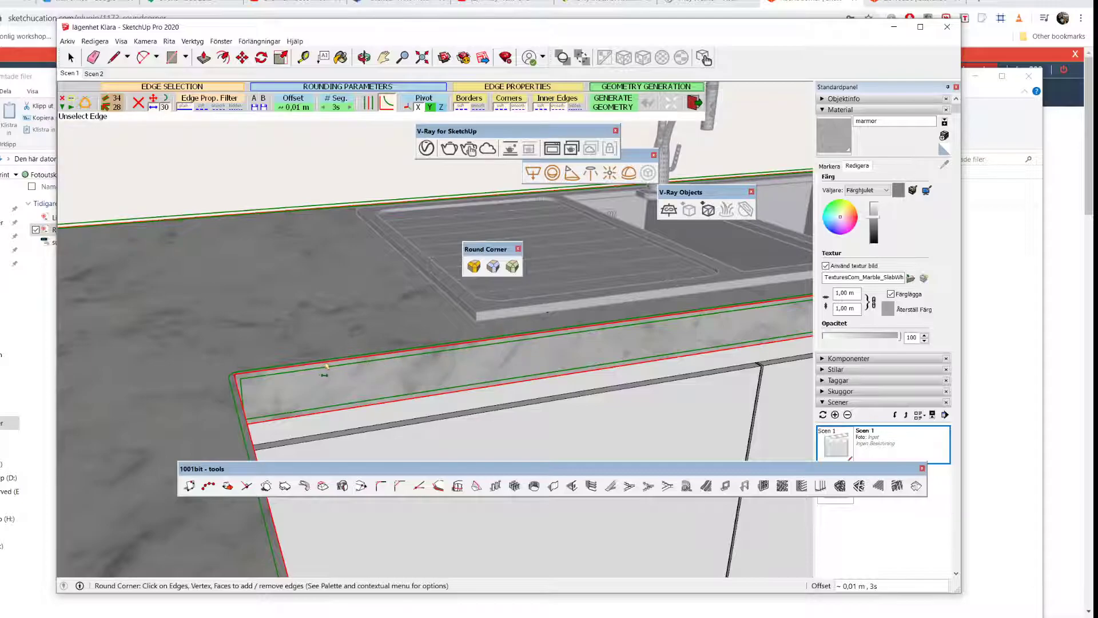
click(611, 104)
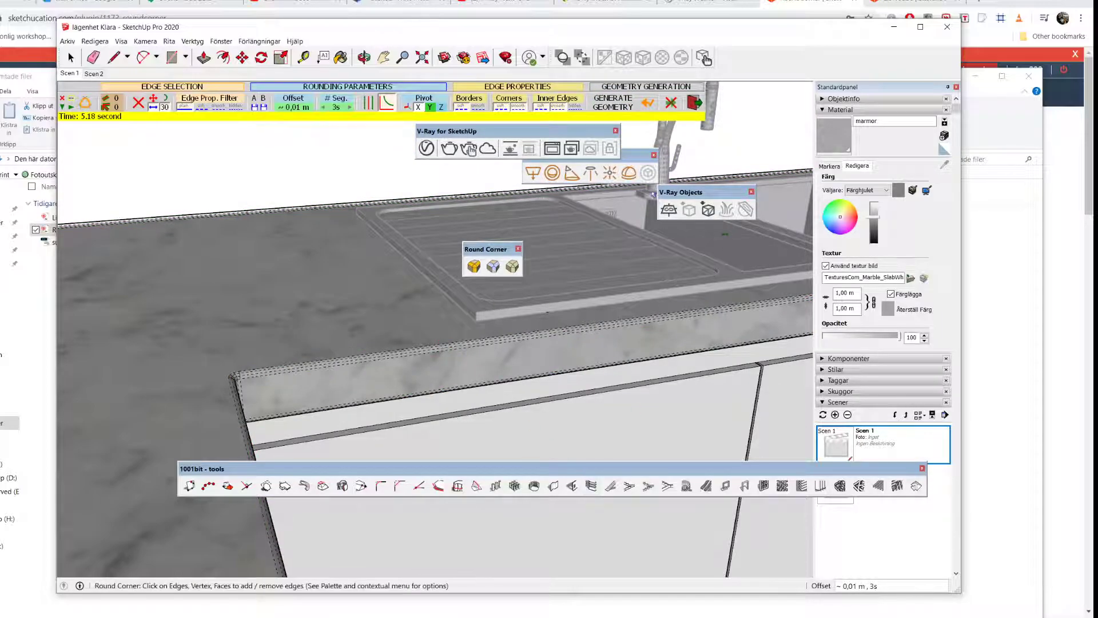
Render a region over the drainboard and countertop edge in the V-Ray frame buffer, plus a small region on the cabinet front beside it
click(552, 149)
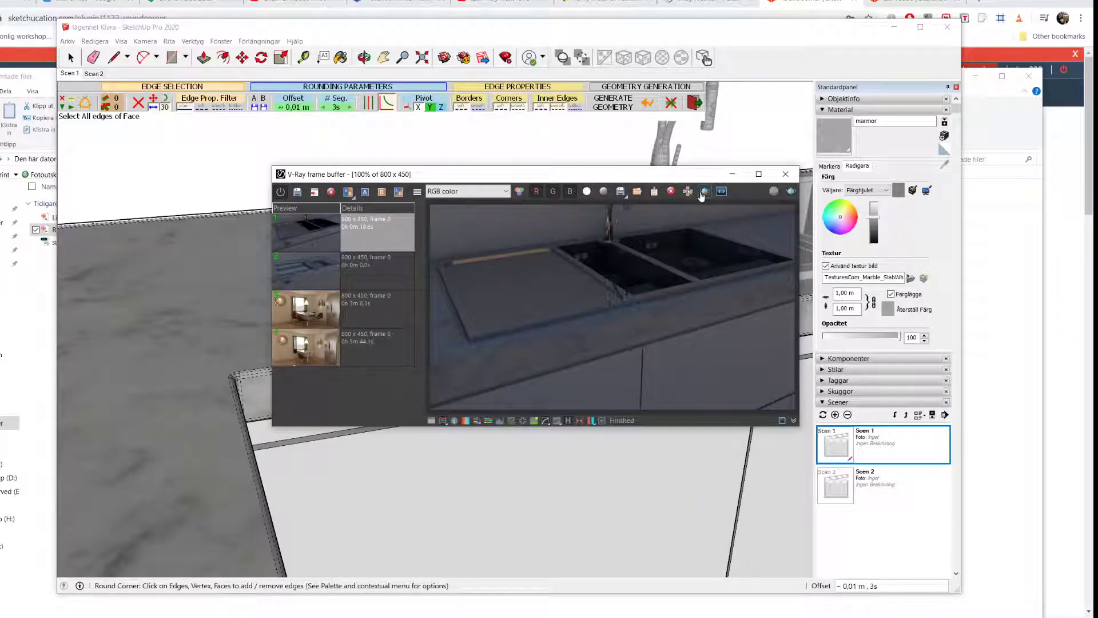
drag(696, 231, 582, 409)
click(792, 192)
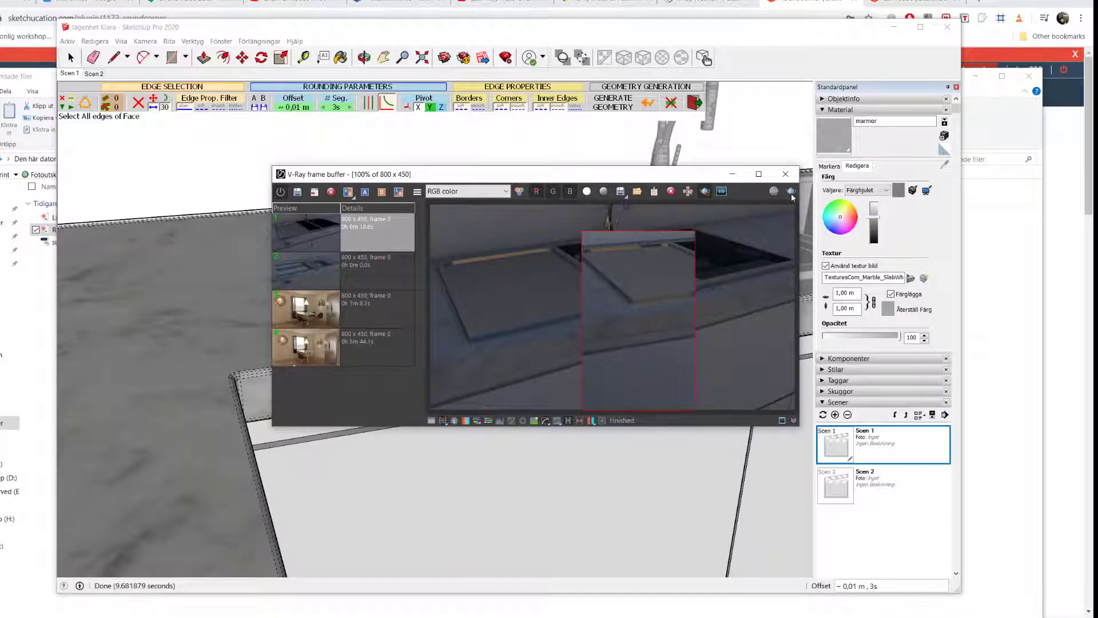
drag(748, 328, 729, 355)
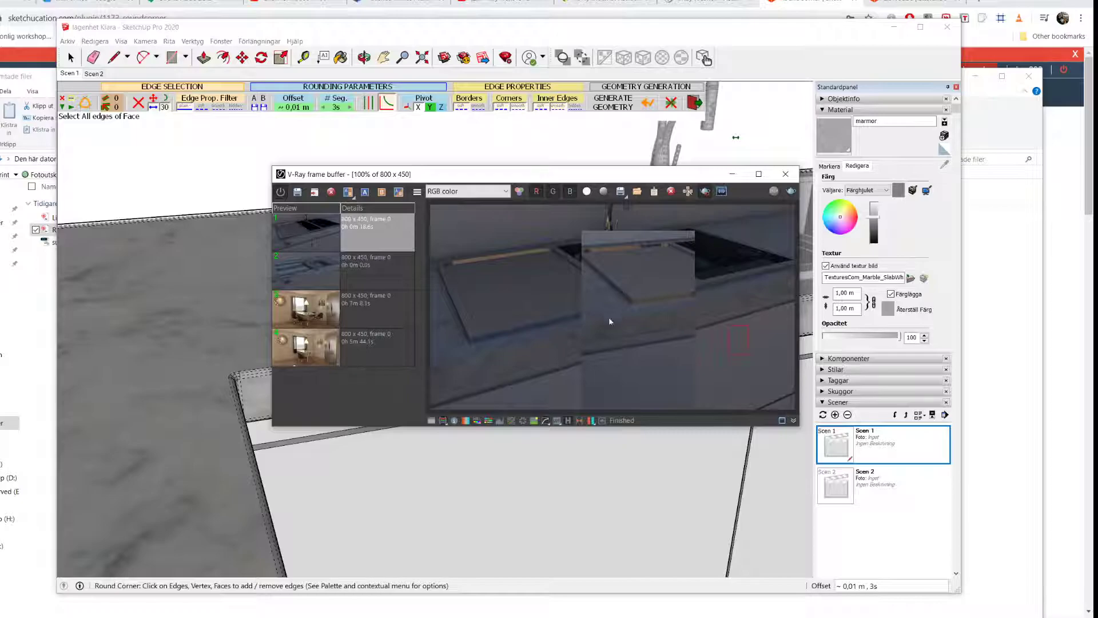
click(791, 191)
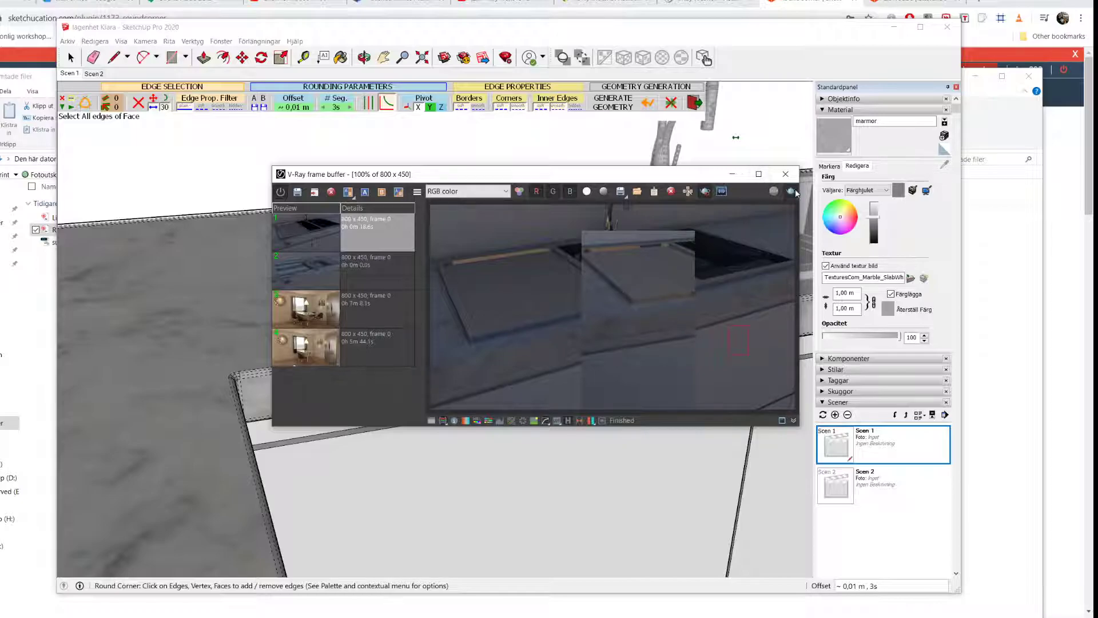